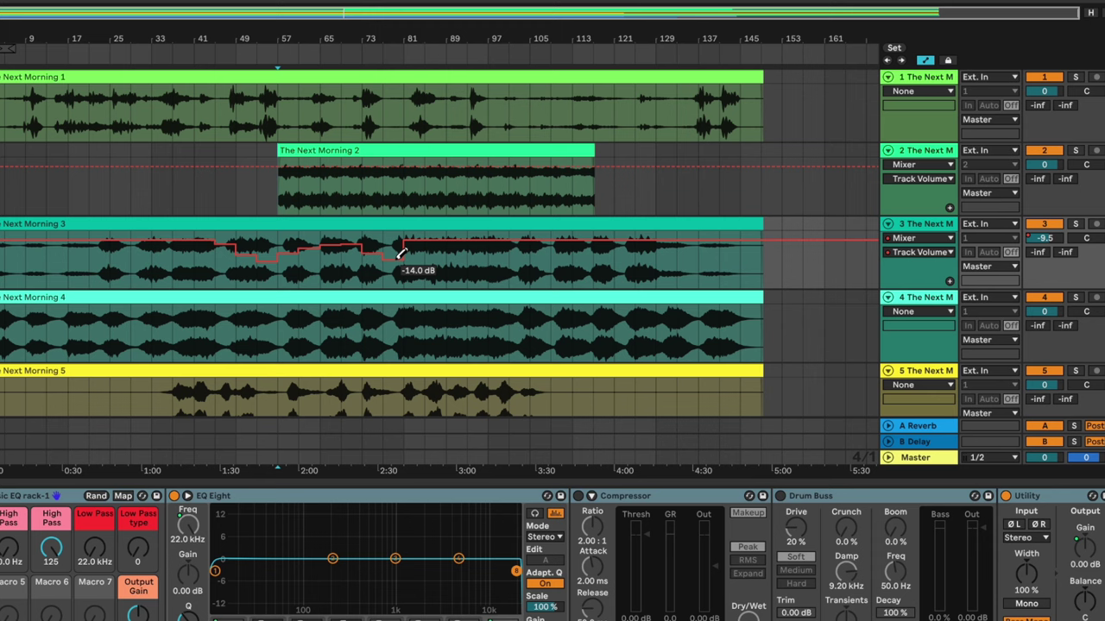
Step: Shape track 2's volume ramp up to 0.0 dB, then pull its volume down to -10.6 dB
{"action": "left_click", "coordinate": [308, 172]}
{"action": "left_click_drag", "start_coordinate": [308, 173], "coordinate": [277, 212]}
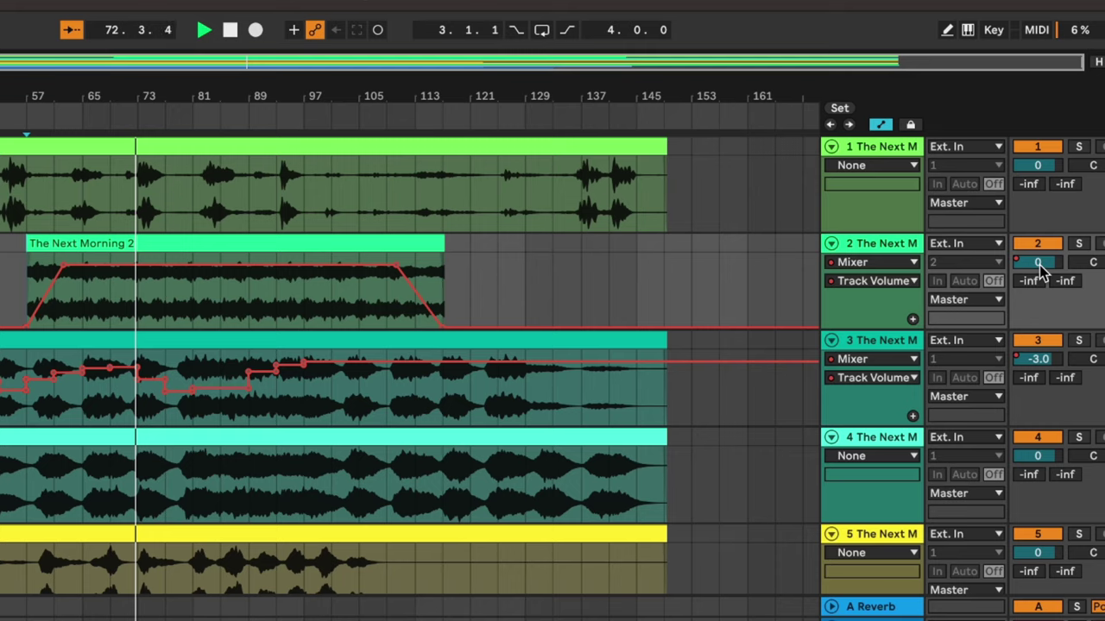
{"action": "left_click_drag", "start_coordinate": [1042, 271], "coordinate": [1042, 304]}
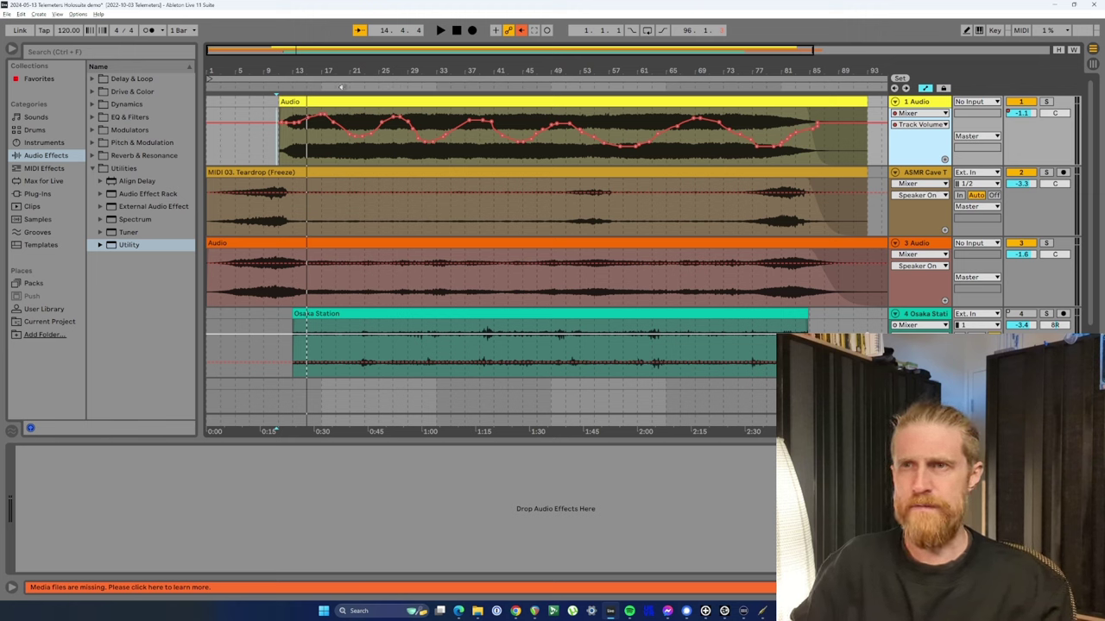
Step: Start playback partway into the song
{"action": "left_click", "coordinate": [340, 87]}
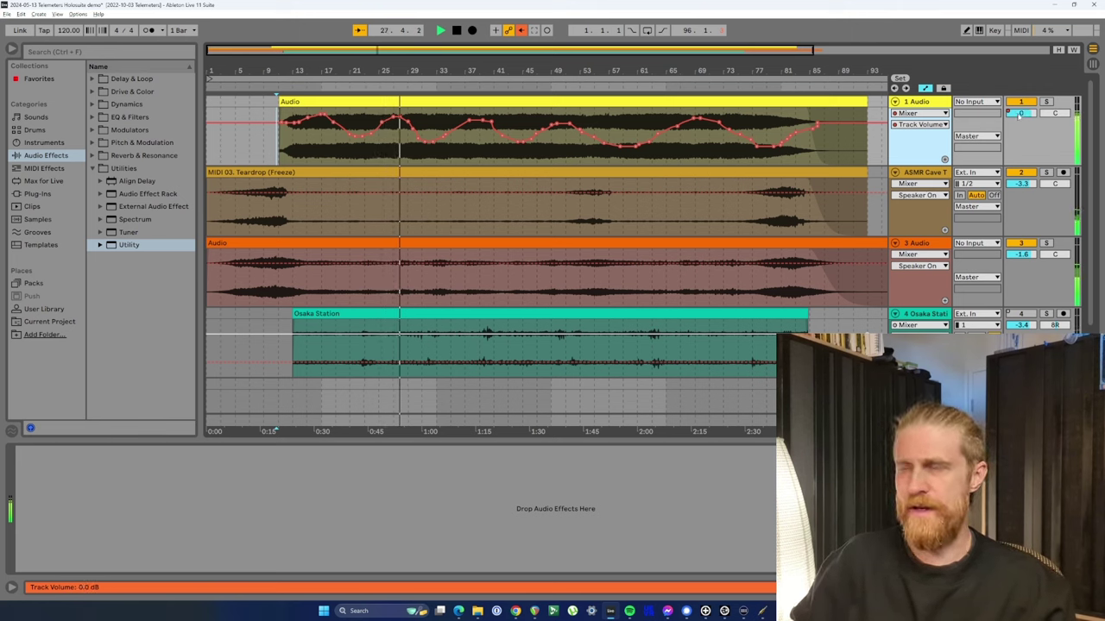
Step: Set track 1's volume to -9 dB, then re-enable its volume automation
{"action": "type", "text": "-9"}
{"action": "key", "text": "Return"}
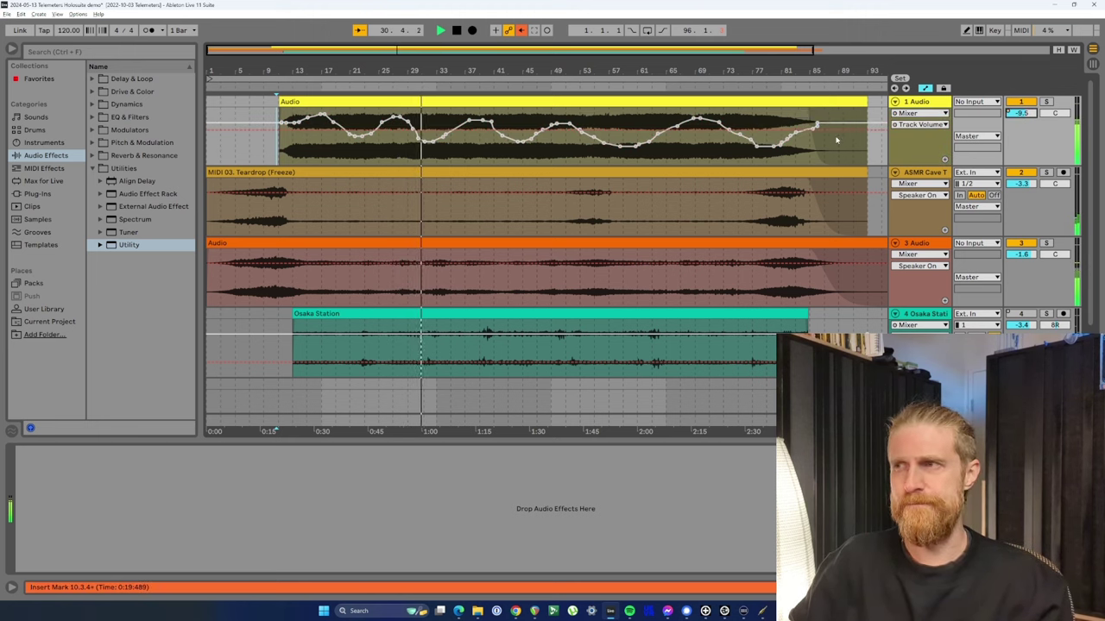
{"action": "right_click", "coordinate": [899, 113]}
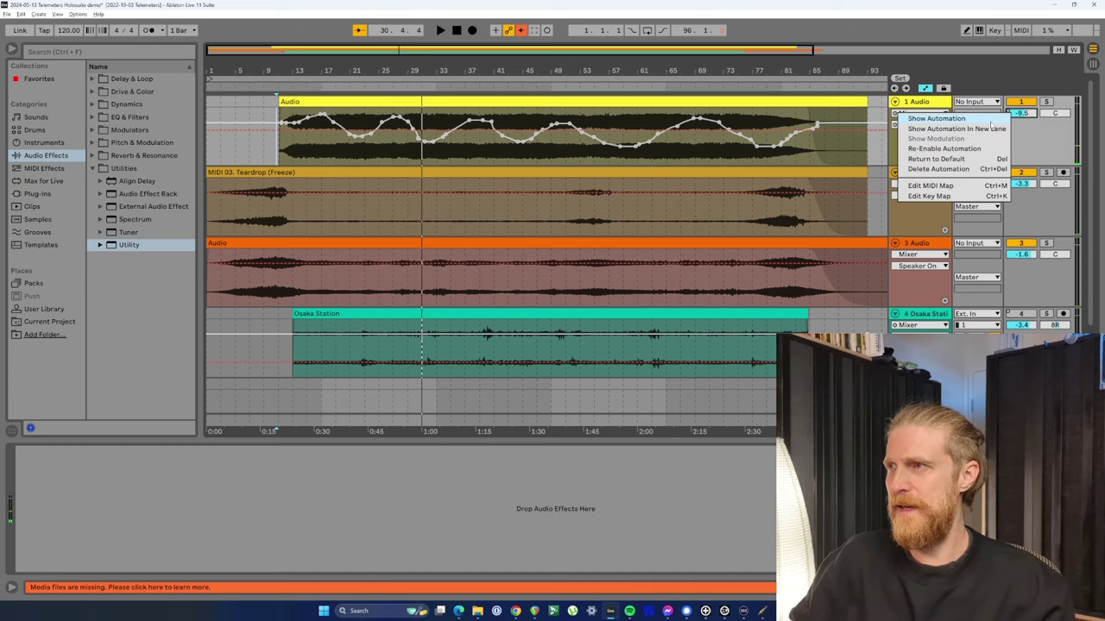
{"action": "left_click", "coordinate": [953, 149]}
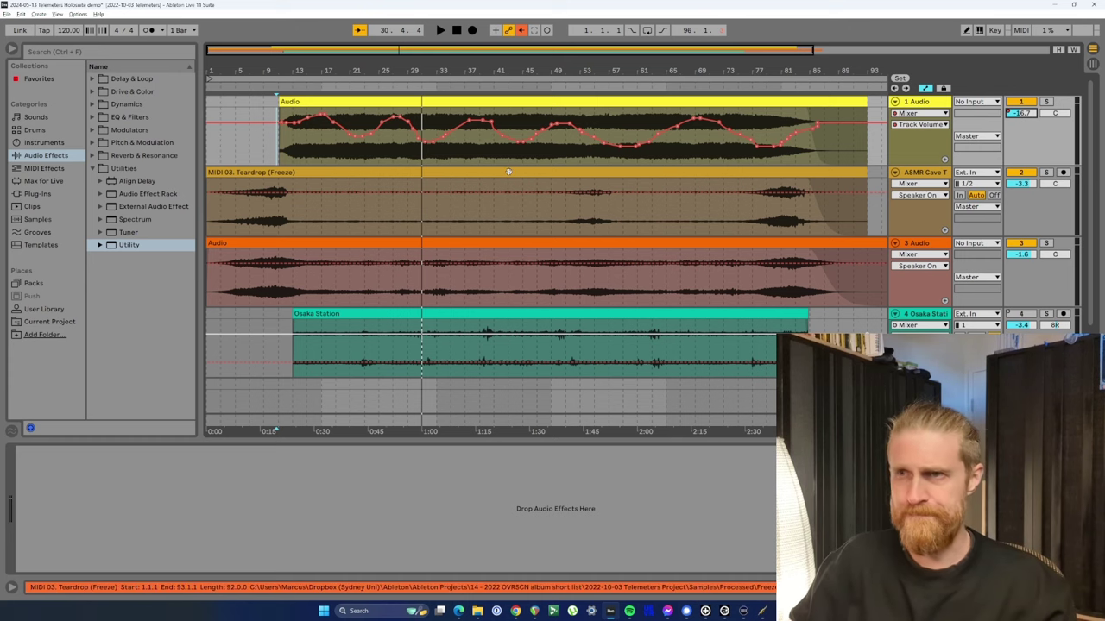
Step: Add Utility to track 1's device chain and turn its Gain down during playback to test it
{"action": "left_click", "coordinate": [111, 245]}
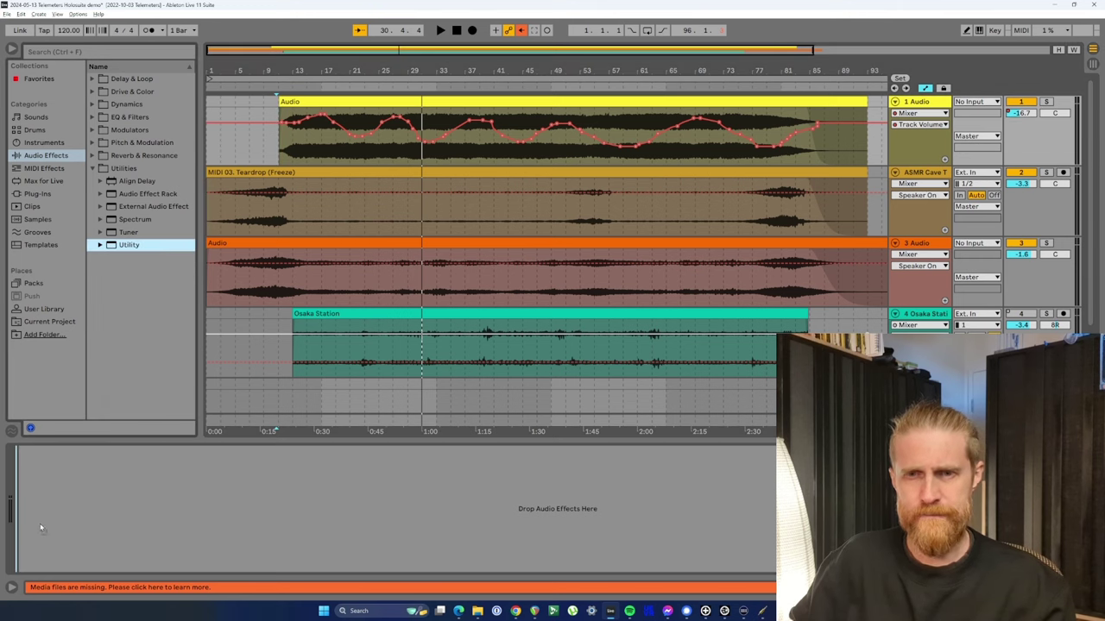
{"action": "left_click_drag", "start_coordinate": [40, 528], "coordinate": [39, 524]}
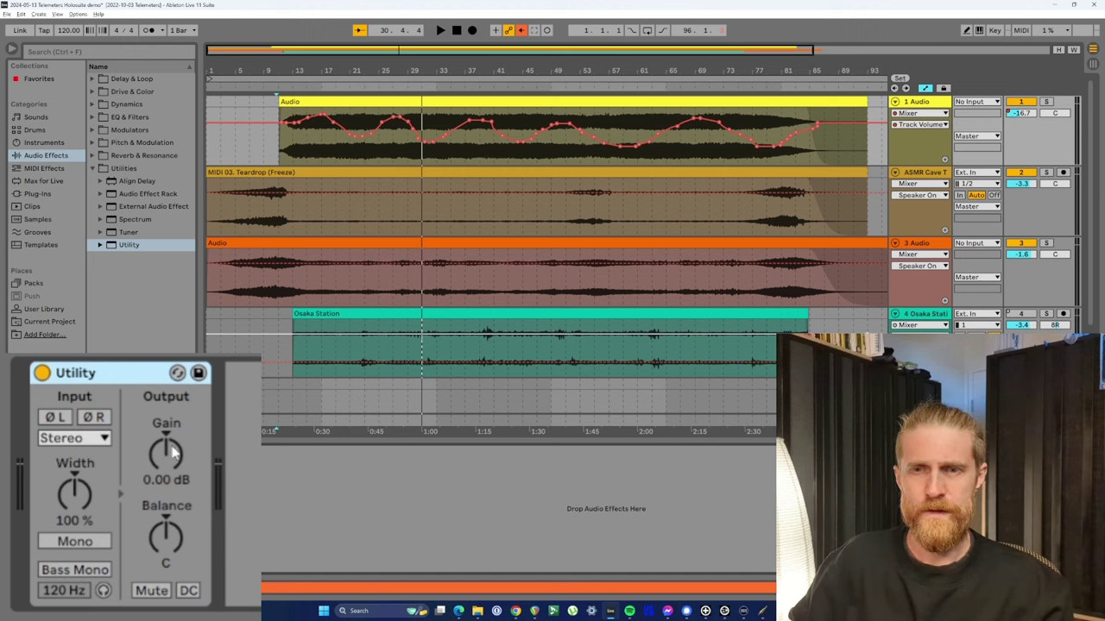
{"action": "key", "text": "space"}
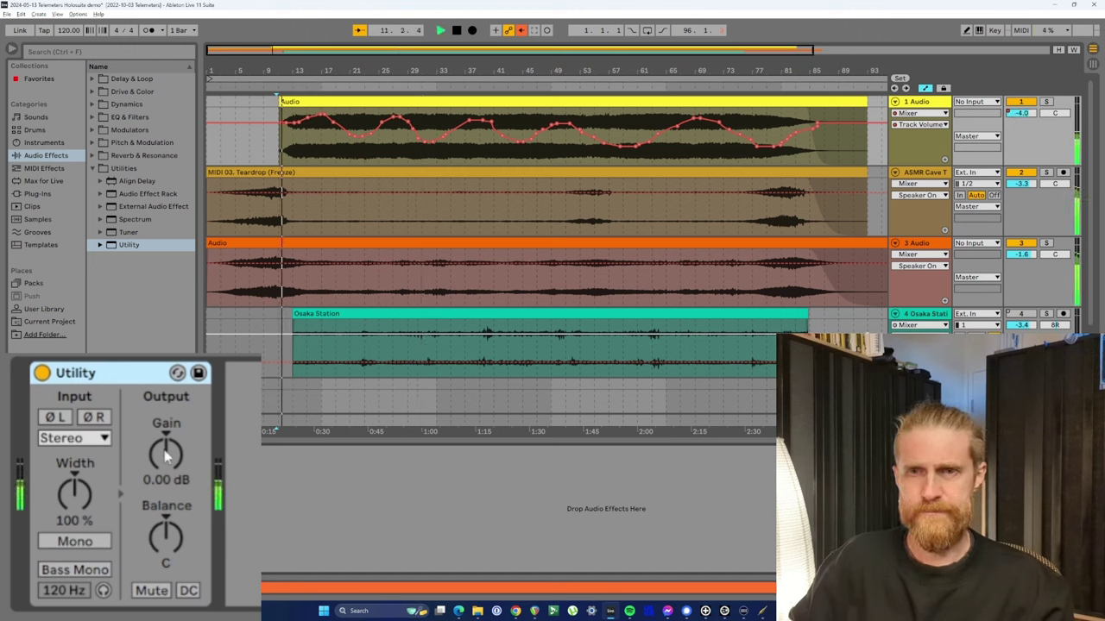
{"action": "mouse_move", "coordinate": [169, 455]}
{"action": "left_mouse_down"}
{"action": "mouse_move", "coordinate": [168, 614]}
{"action": "mouse_move", "coordinate": [168, 432]}
{"action": "mouse_move", "coordinate": [169, 497]}
{"action": "left_mouse_up"}
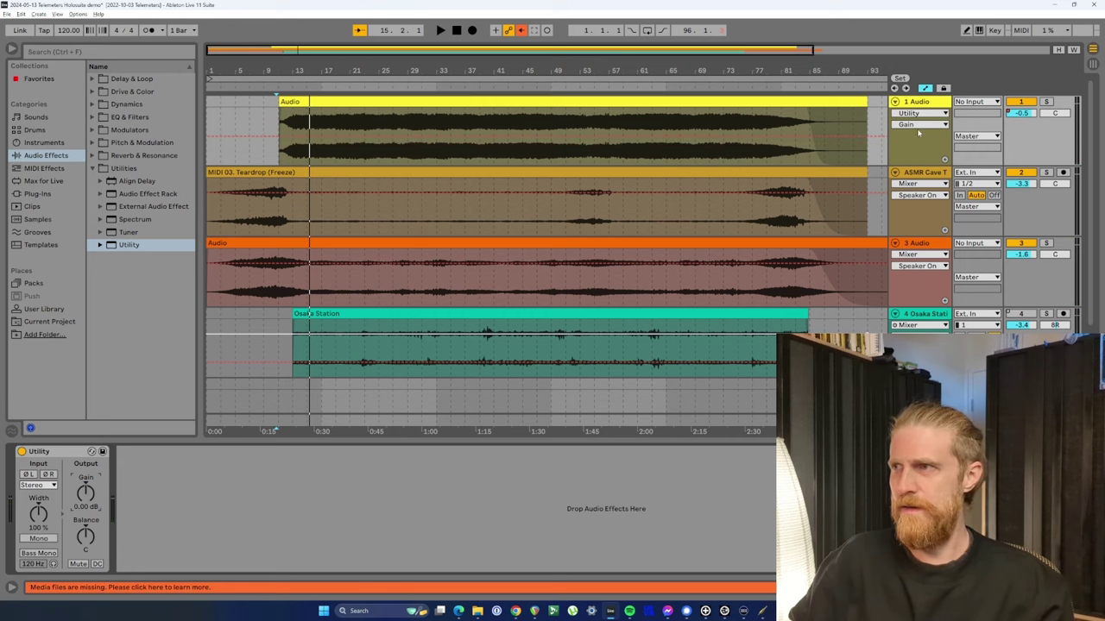
Step: Add a second automation lane to track 1 and show Mixer Track Volume in the top lane
{"action": "left_click", "coordinate": [944, 160]}
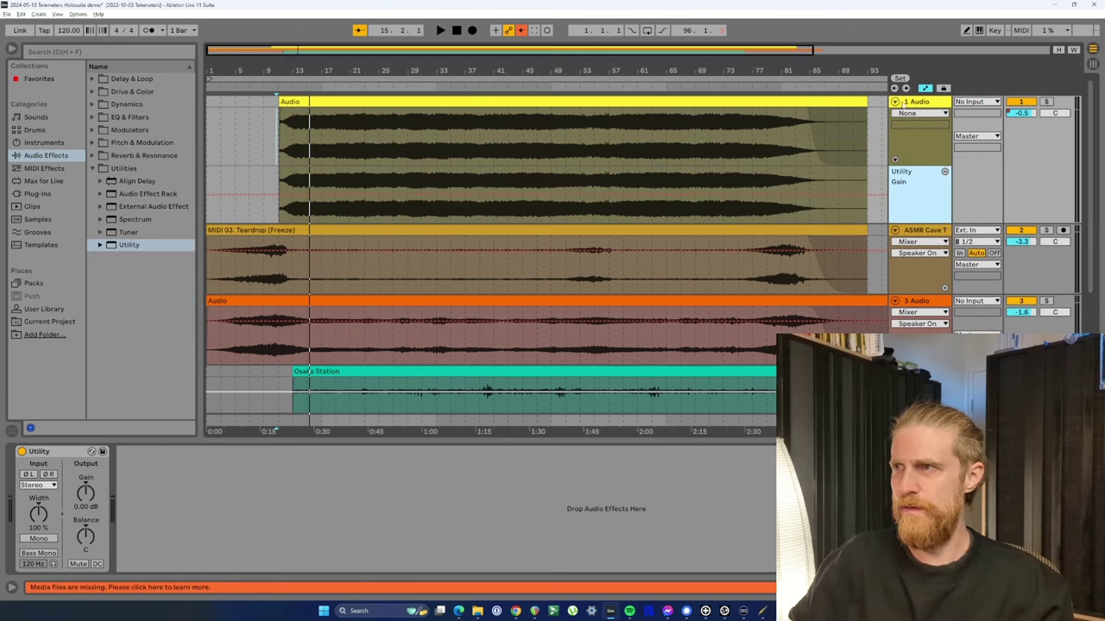
{"action": "left_click", "coordinate": [916, 113]}
{"action": "left_click", "coordinate": [908, 143]}
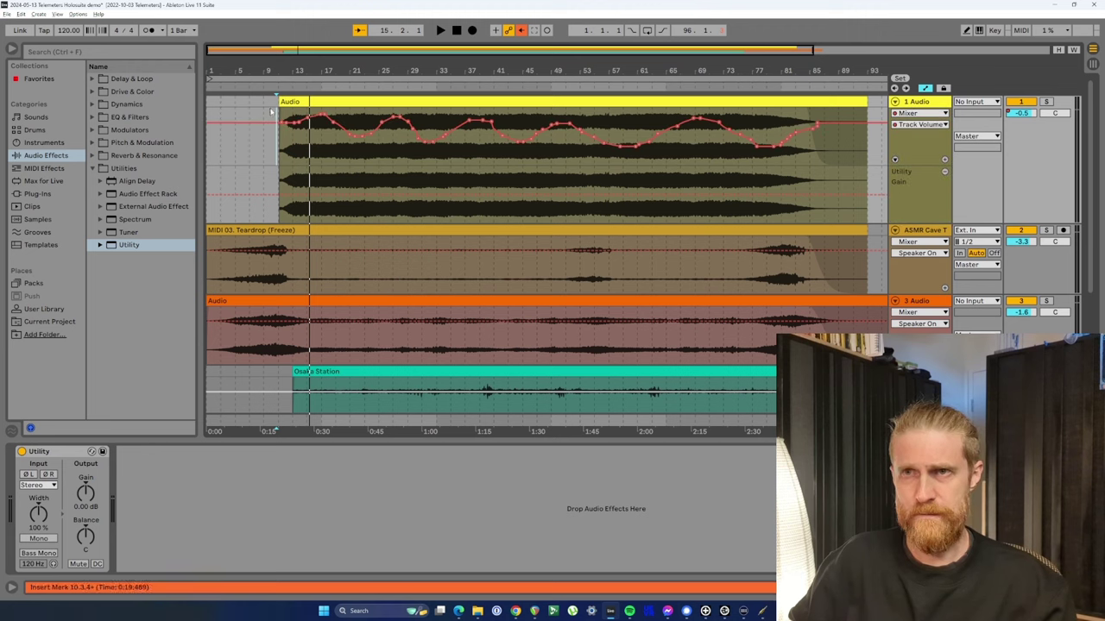
Step: Copy the whole Track Volume envelope and paste it into the Utility Gain lane
{"action": "left_click_drag", "start_coordinate": [278, 129], "coordinate": [855, 133]}
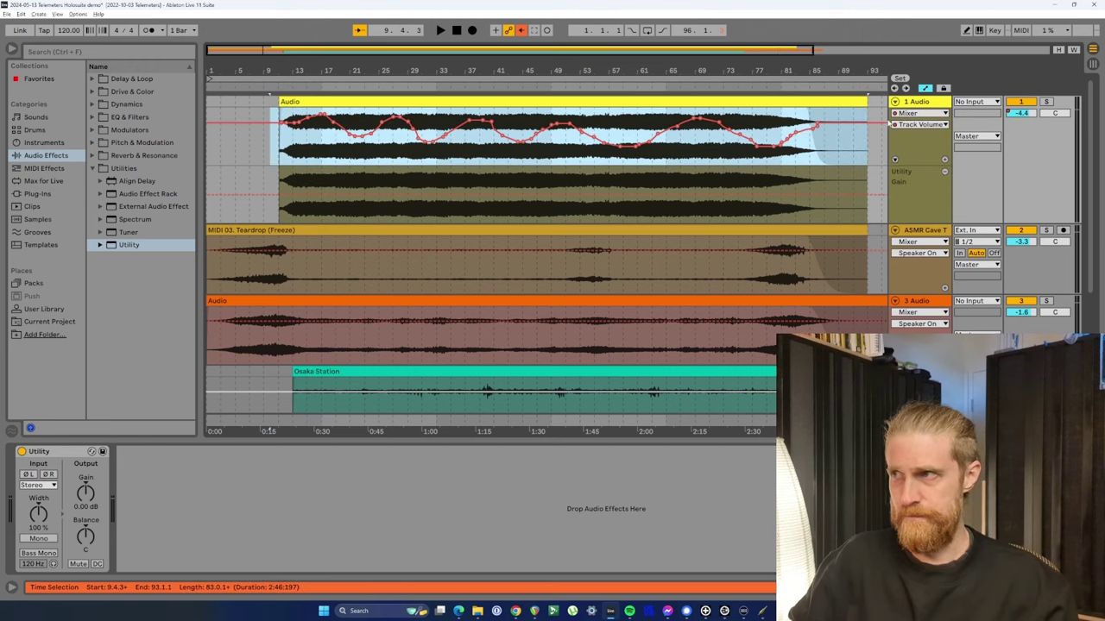
{"action": "right_click", "coordinate": [813, 130]}
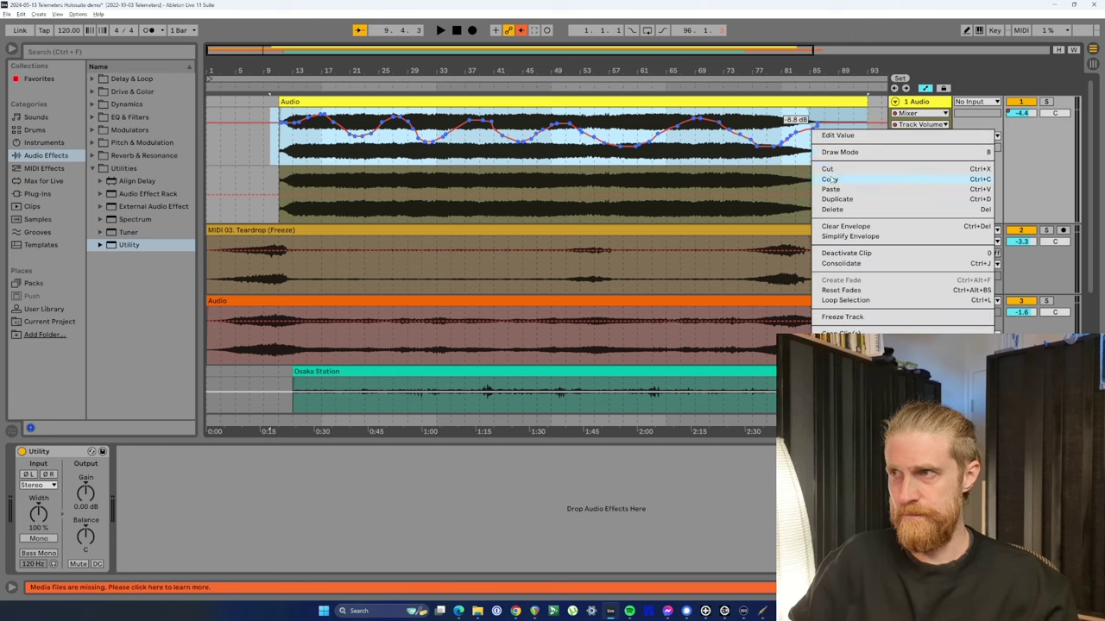
{"action": "left_click", "coordinate": [829, 179]}
{"action": "right_click", "coordinate": [282, 183]}
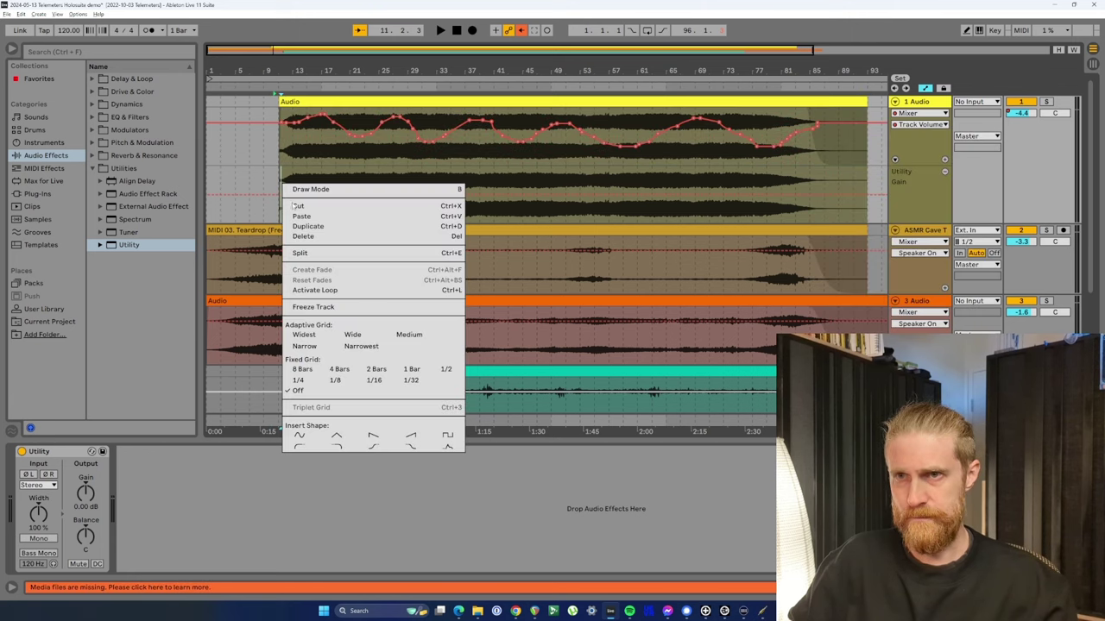
{"action": "left_click", "coordinate": [300, 216]}
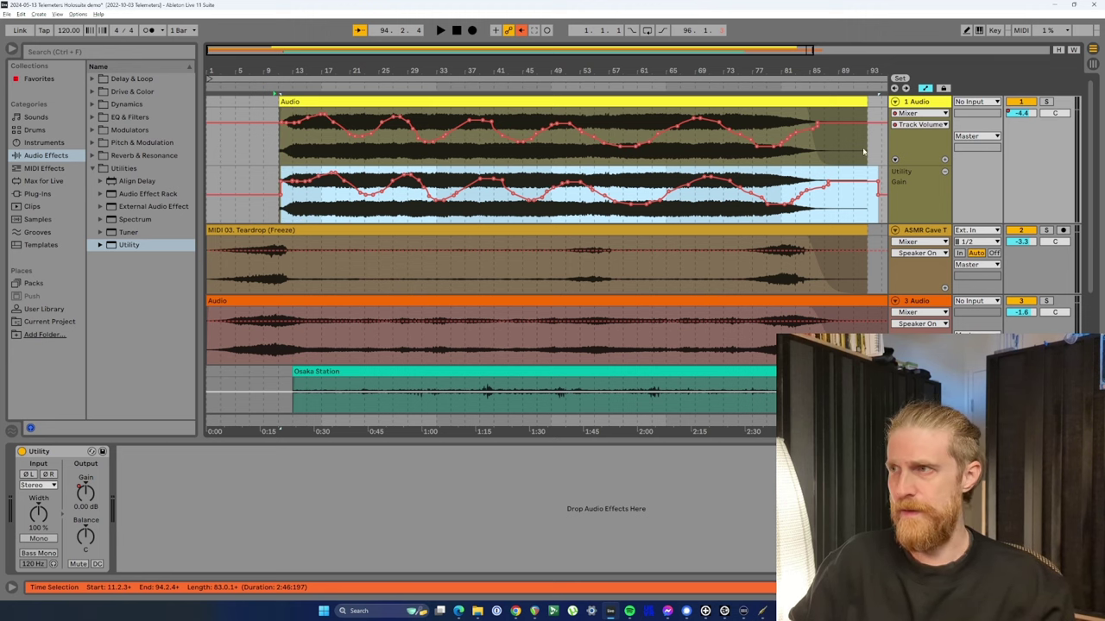
Step: Delete the original Track Volume automation from the upper lane
{"action": "left_click", "coordinate": [834, 153]}
{"action": "left_click_drag", "start_coordinate": [820, 151], "coordinate": [293, 153]}
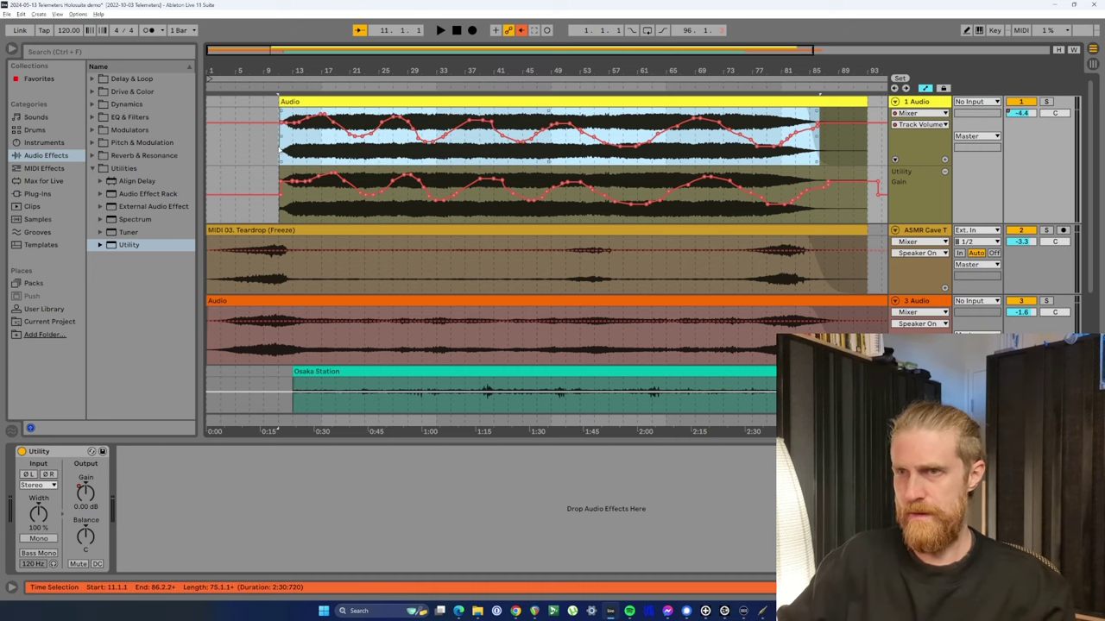
{"action": "right_click", "coordinate": [291, 123]}
{"action": "left_click", "coordinate": [309, 203]}
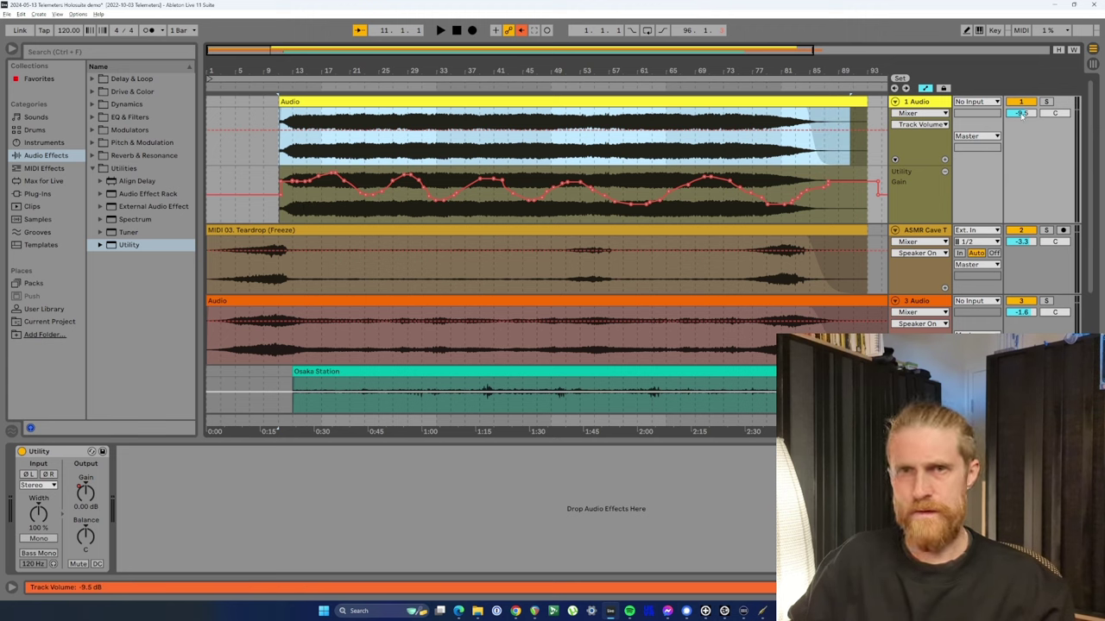
Step: During playback, lower Track 1's volume to about -26 dB, then raise it to about -19.6 dB
{"action": "left_click", "coordinate": [1022, 114]}
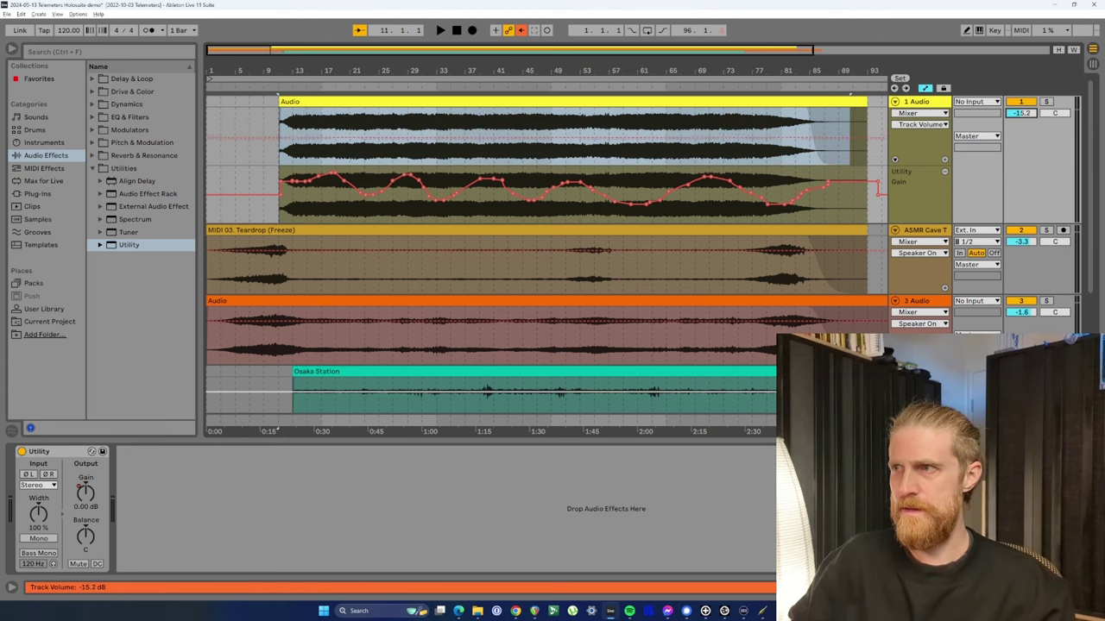
{"action": "key", "text": "space"}
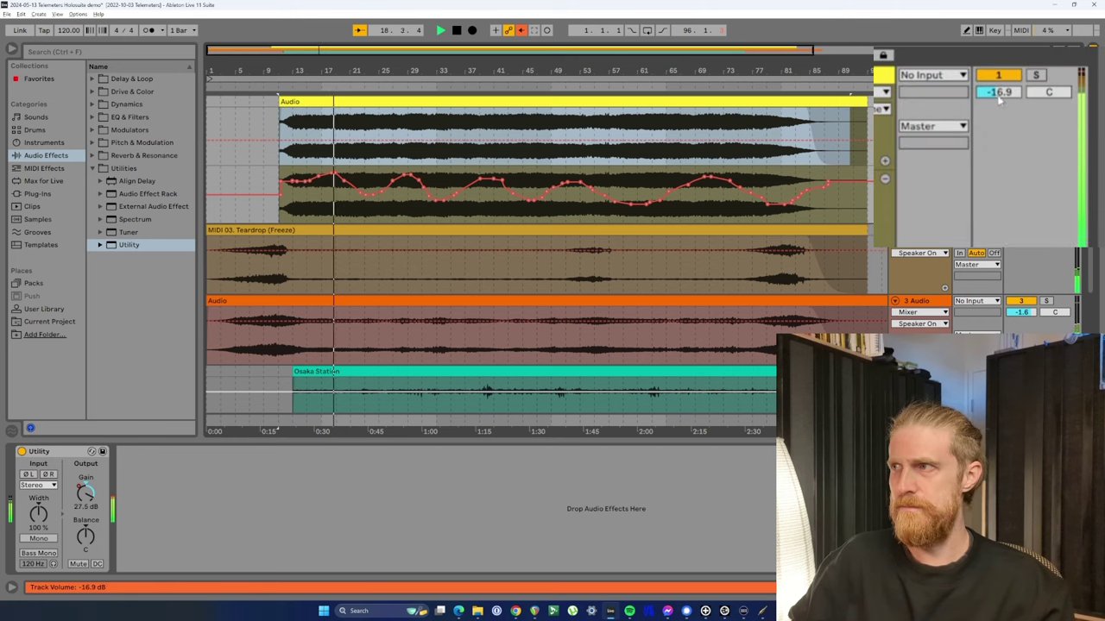
{"action": "left_click_drag", "start_coordinate": [1022, 114], "coordinate": [1022, 127]}
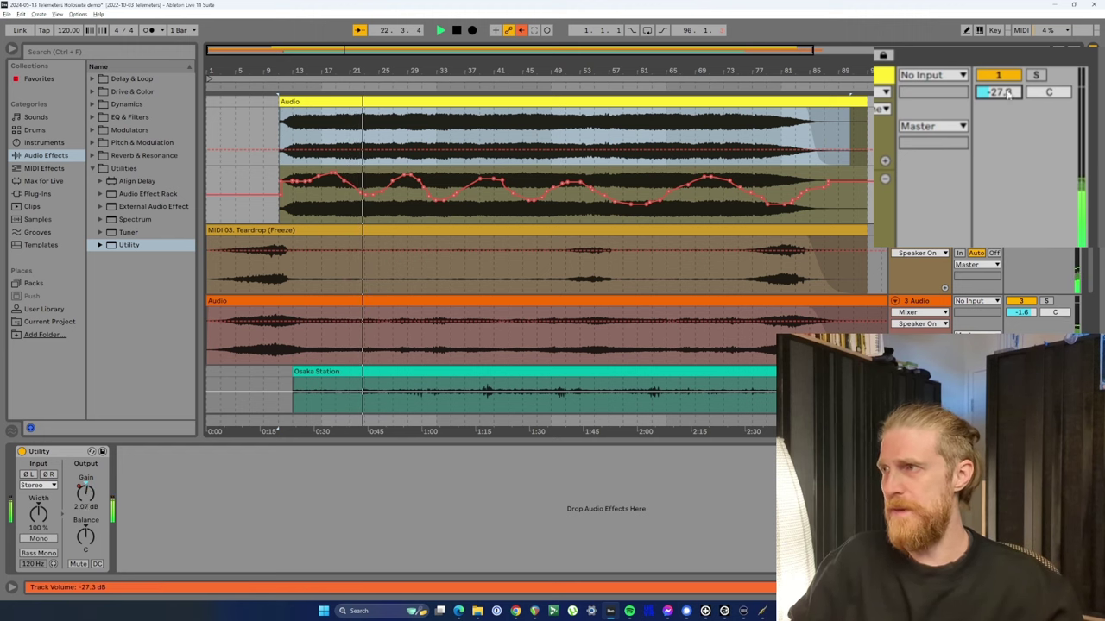
{"action": "left_click_drag", "start_coordinate": [998, 91], "coordinate": [999, 84]}
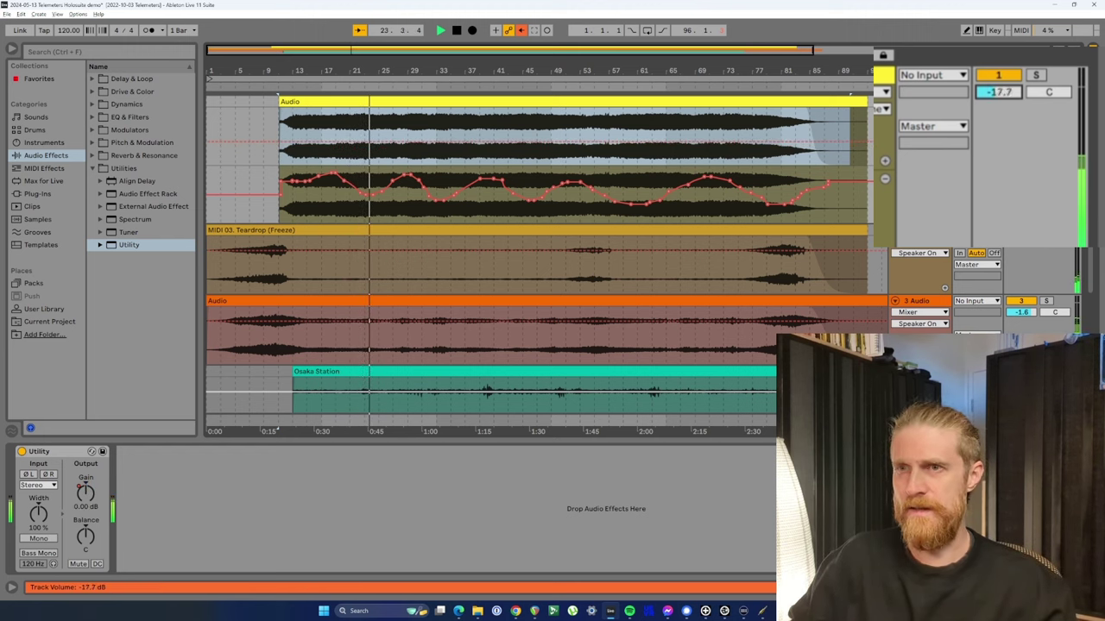
{"action": "left_click", "coordinate": [399, 89]}
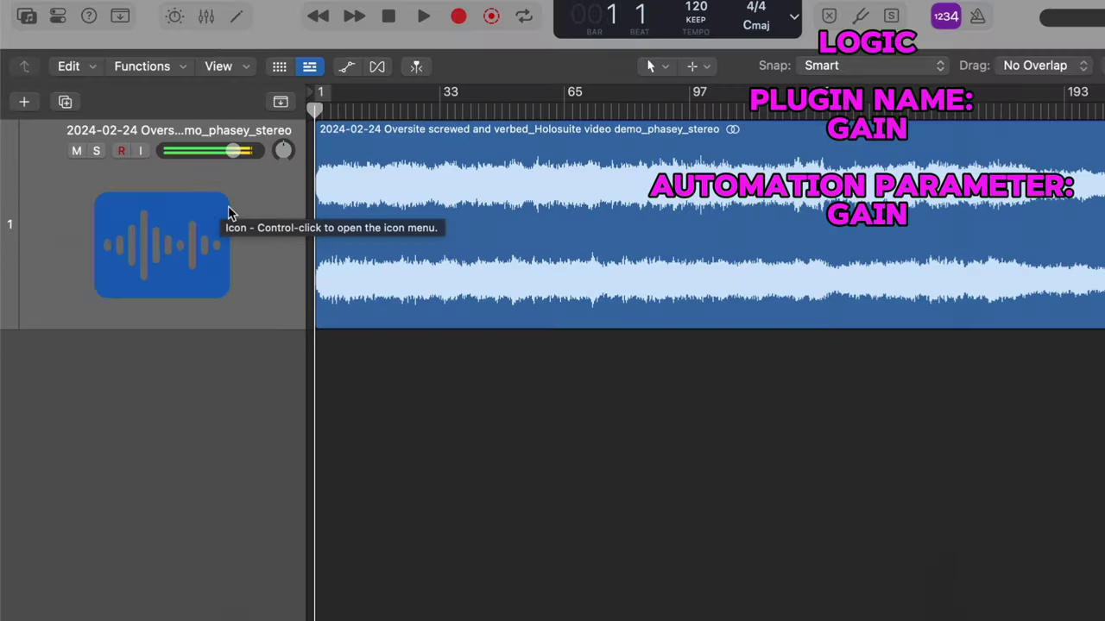
Step: In the Mixer, insert a stereo Gain plugin from Utility on the track's Audio FX slot
{"action": "key", "text": "super+2"}
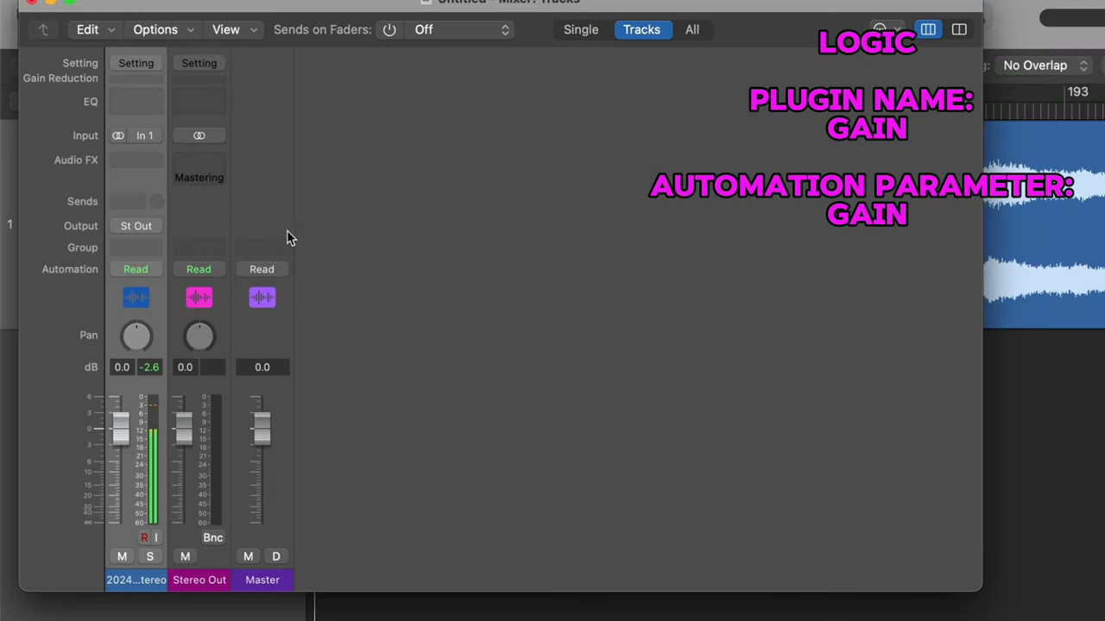
{"action": "left_click", "coordinate": [134, 158]}
{"action": "mouse_move", "coordinate": [145, 586]}
{"action": "mouse_move", "coordinate": [319, 607]}
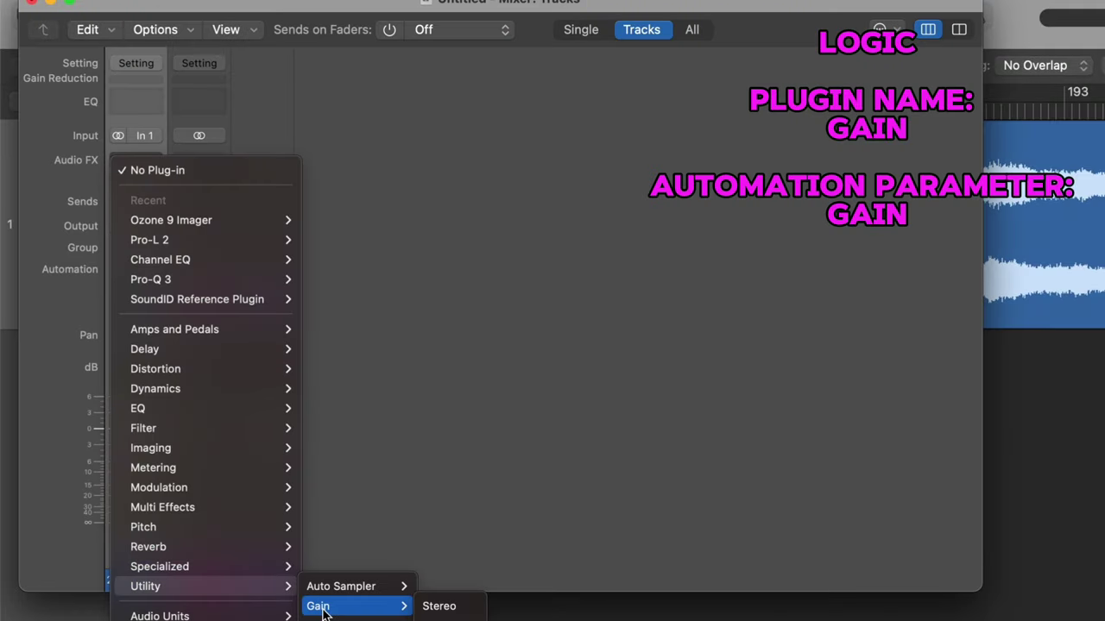
{"action": "left_click", "coordinate": [434, 606]}
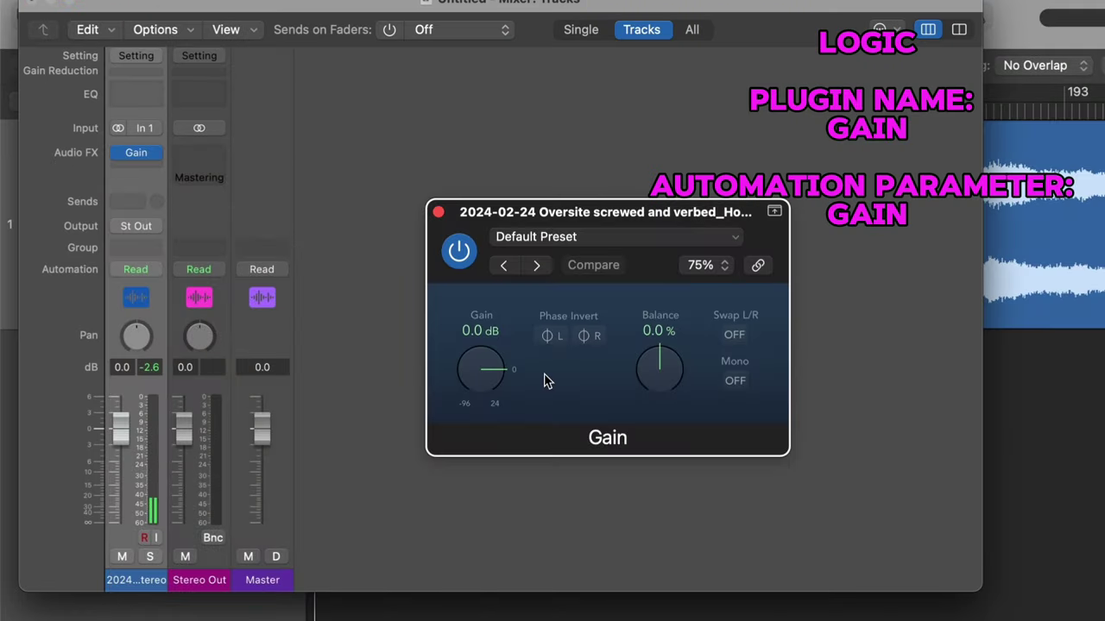
{"action": "left_click", "coordinate": [439, 213]}
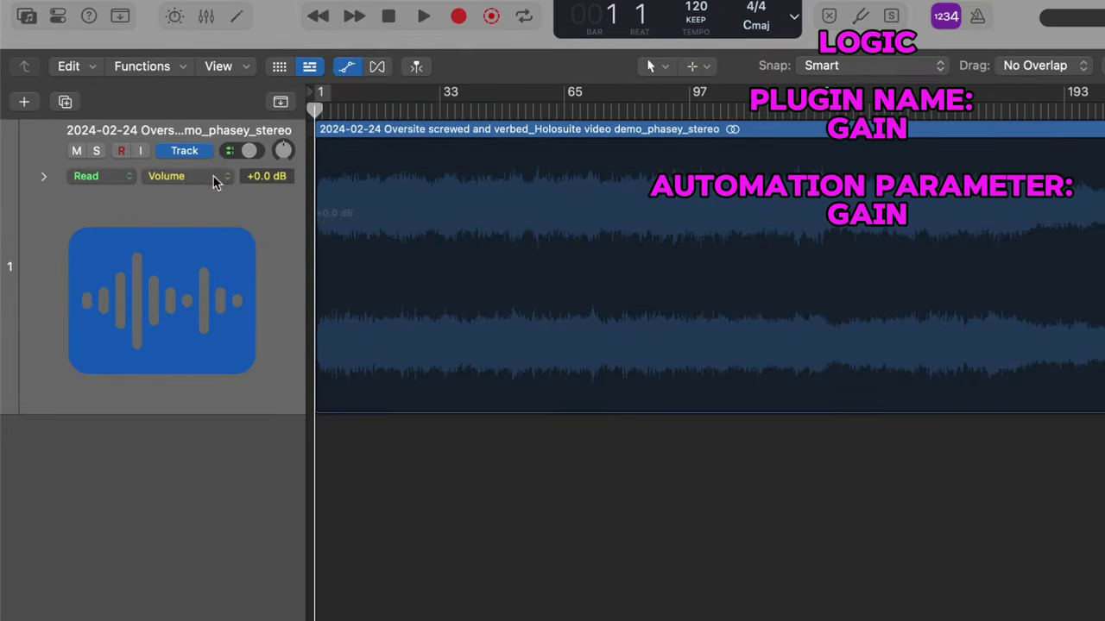
Step: Set the track's automation parameter to the Gain plugin's Gain
{"action": "left_click", "coordinate": [215, 179]}
{"action": "mouse_move", "coordinate": [308, 343]}
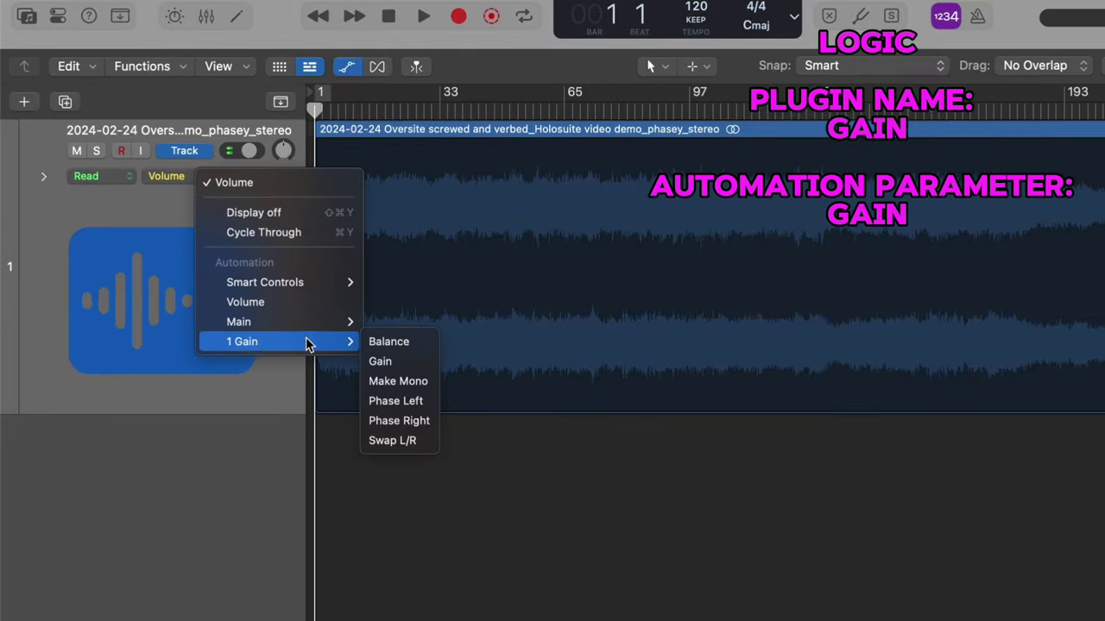
{"action": "left_click", "coordinate": [380, 360]}
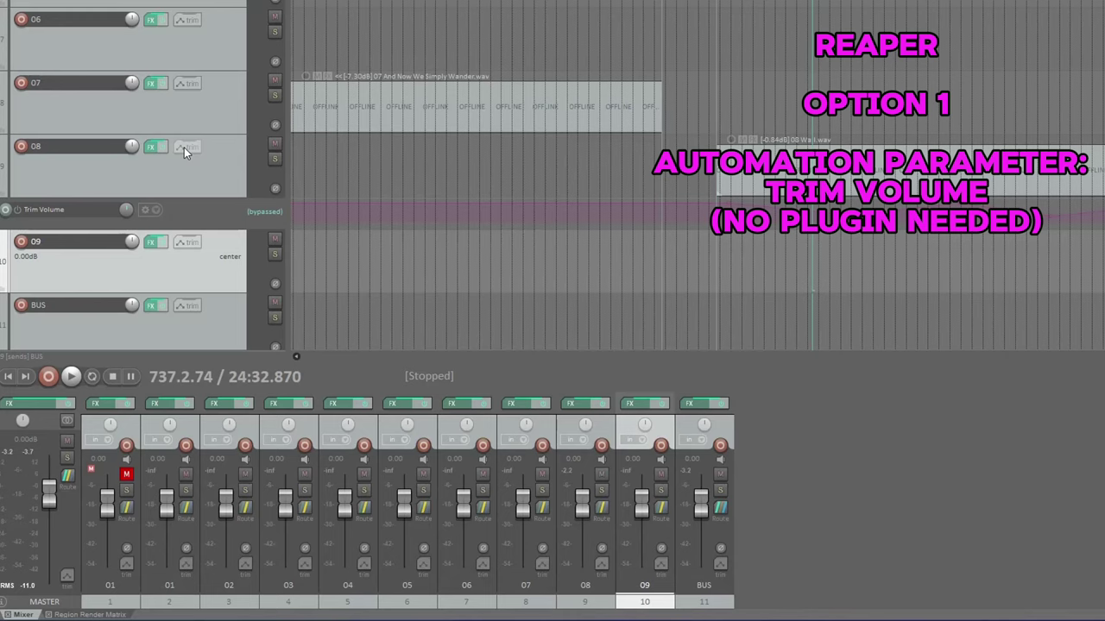
Step: Choose the Trim Volume envelope for track 08 and close the Volume Adjustment plugin window
{"action": "left_click", "coordinate": [184, 147]}
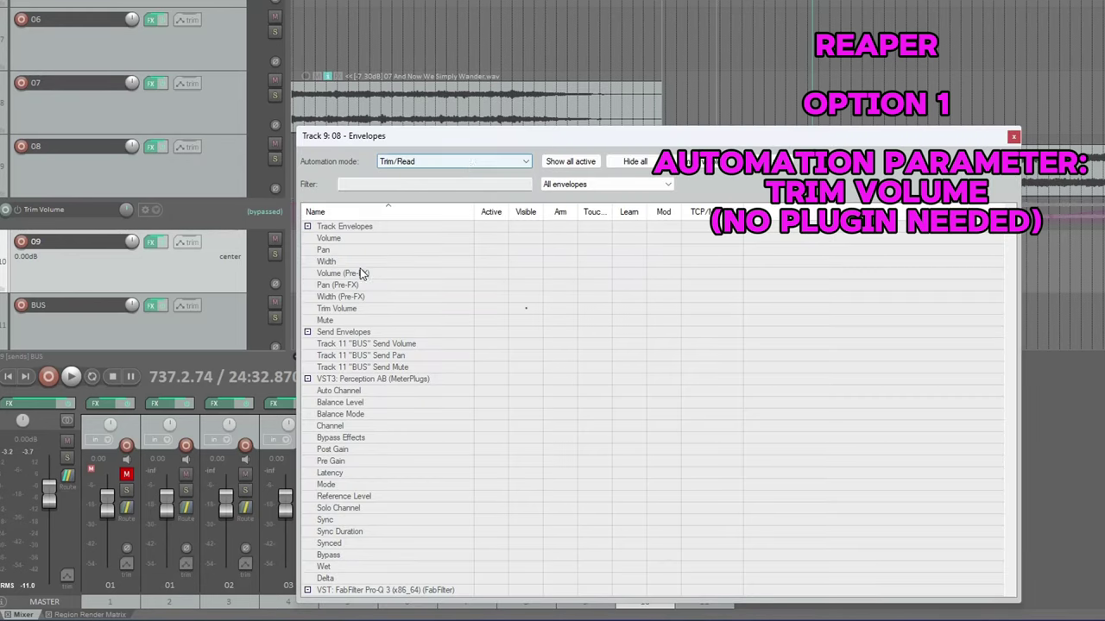
{"action": "left_click", "coordinate": [342, 309]}
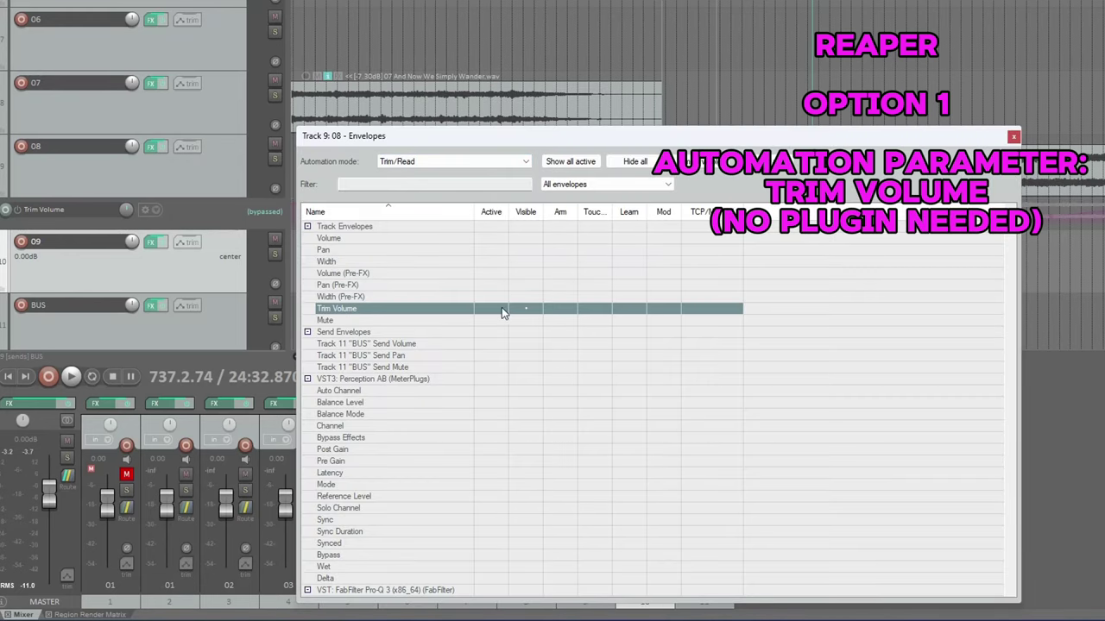
{"action": "right_click", "coordinate": [477, 309]}
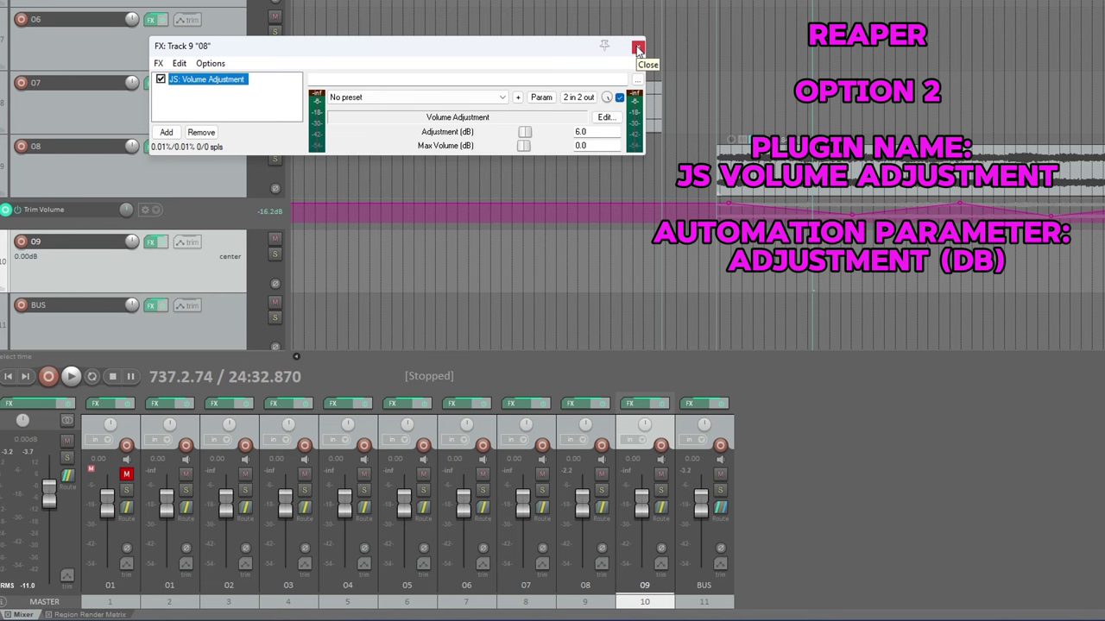
{"action": "left_click", "coordinate": [638, 49]}
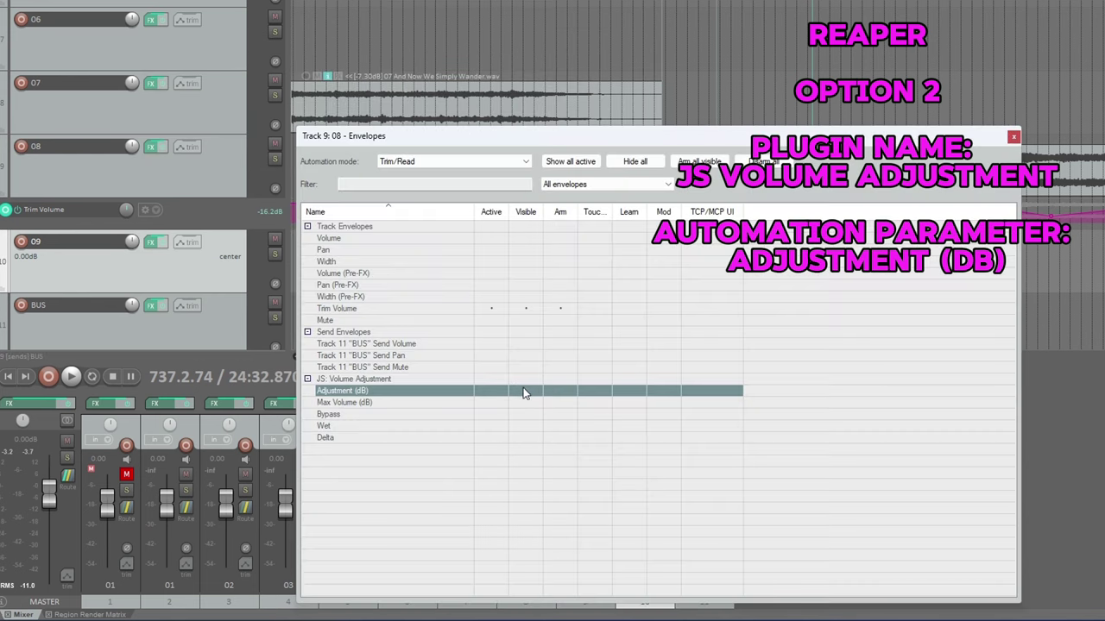
Step: Make the Adjustment (dB) envelope active on track 08
{"action": "right_click", "coordinate": [498, 393]}
{"action": "left_click", "coordinate": [529, 417]}
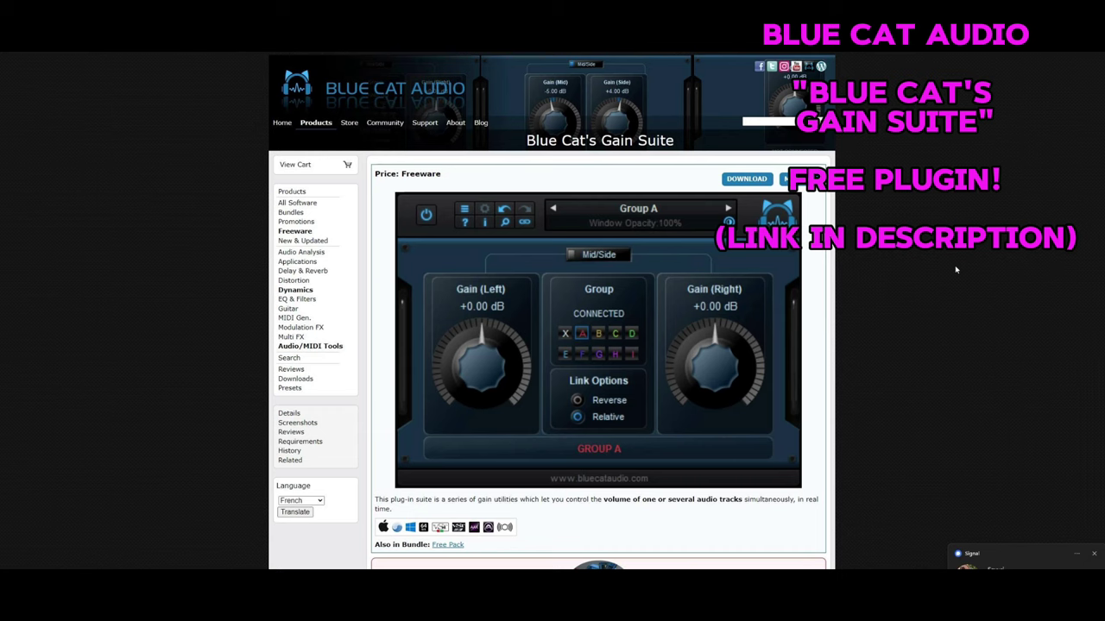
{"action": "scroll", "coordinate": [955, 270], "scroll_direction": "down", "scroll_amount": 10}
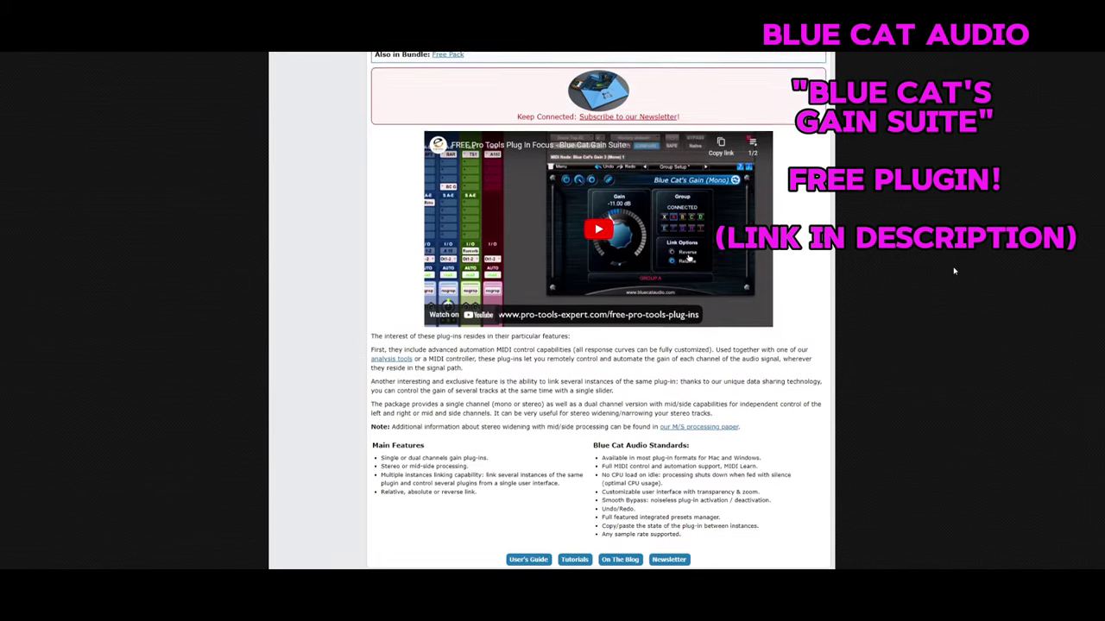
{"action": "scroll", "coordinate": [954, 271], "scroll_direction": "down", "scroll_amount": 1}
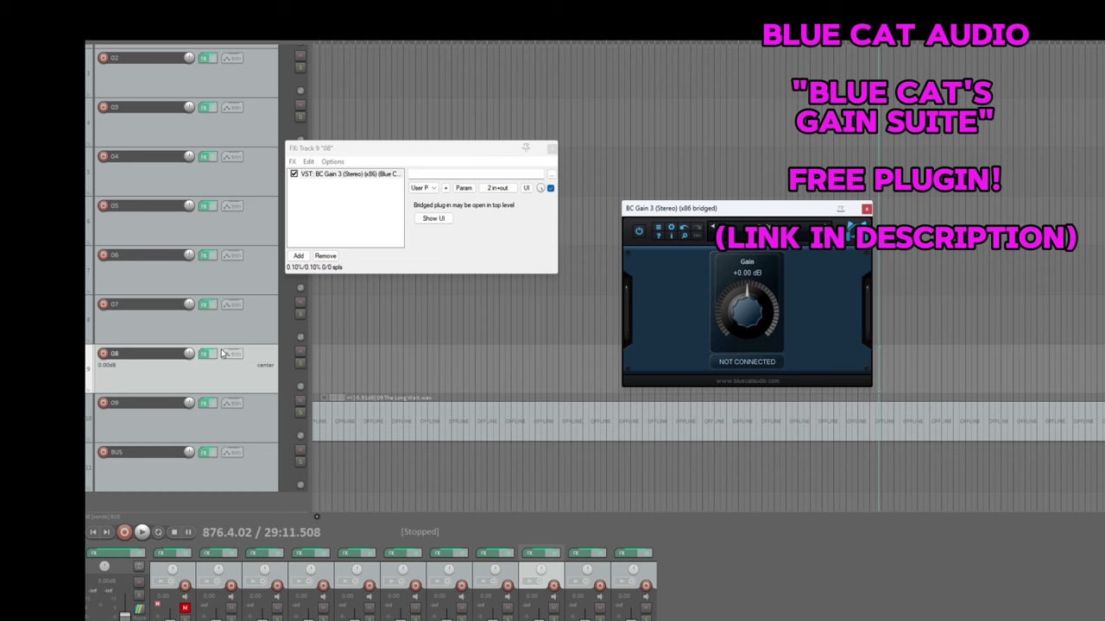
Step: In track 08's envelope list, select BC Gain 3's Gain parameter and bring up its envelope options
{"action": "left_click", "coordinate": [232, 355]}
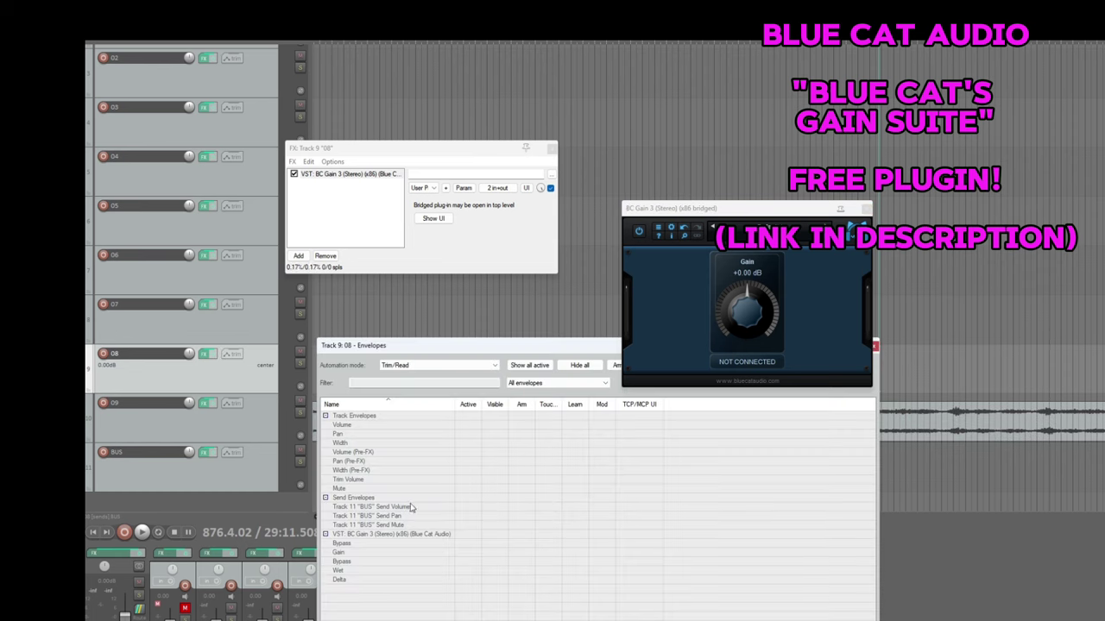
{"action": "left_click", "coordinate": [361, 554]}
{"action": "right_click", "coordinate": [473, 556]}
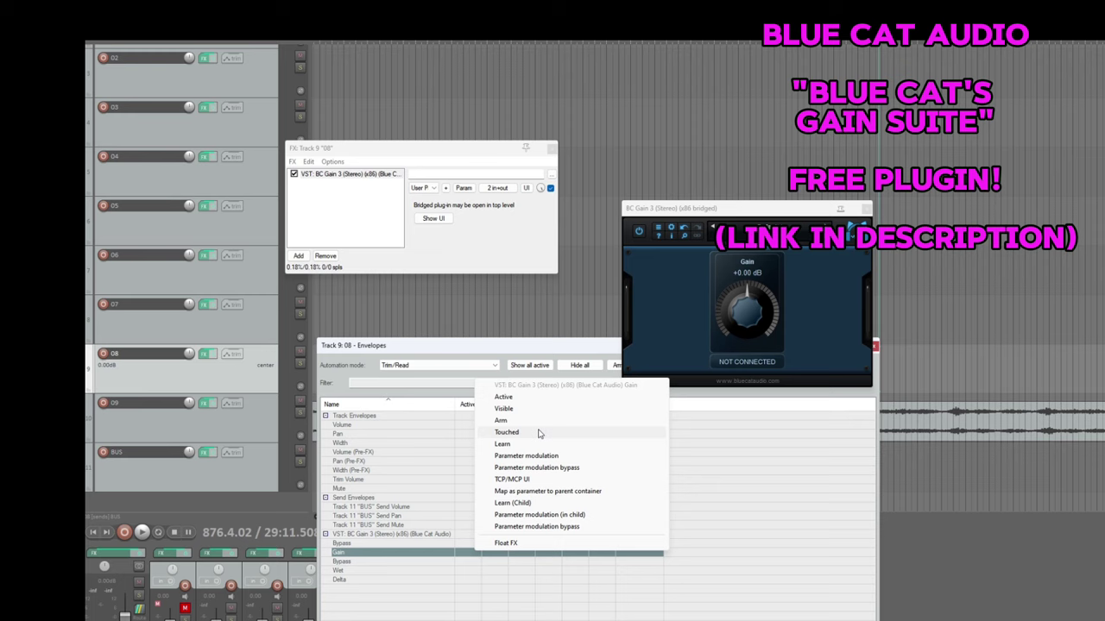